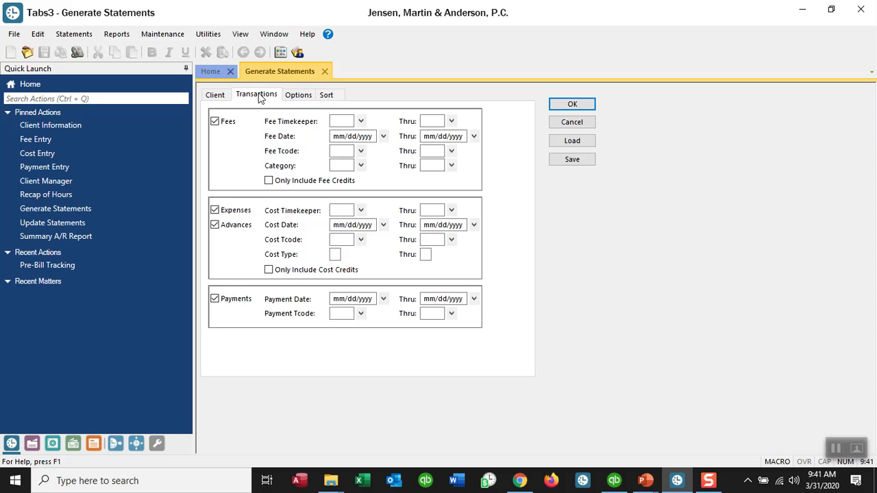
Limit the fee, cost and payment dates to through 03/31/2020, and check the statement options and sort order
left_click_drag(461, 136, 434, 137)
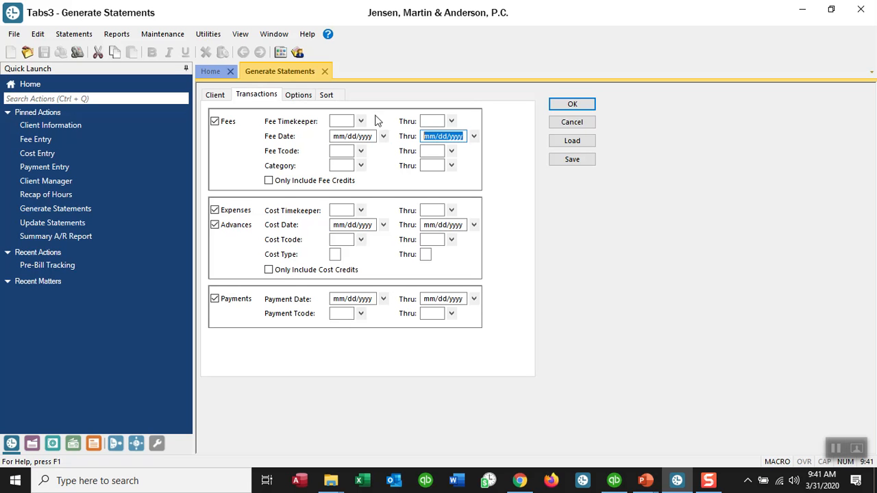
type("03/31/2020")
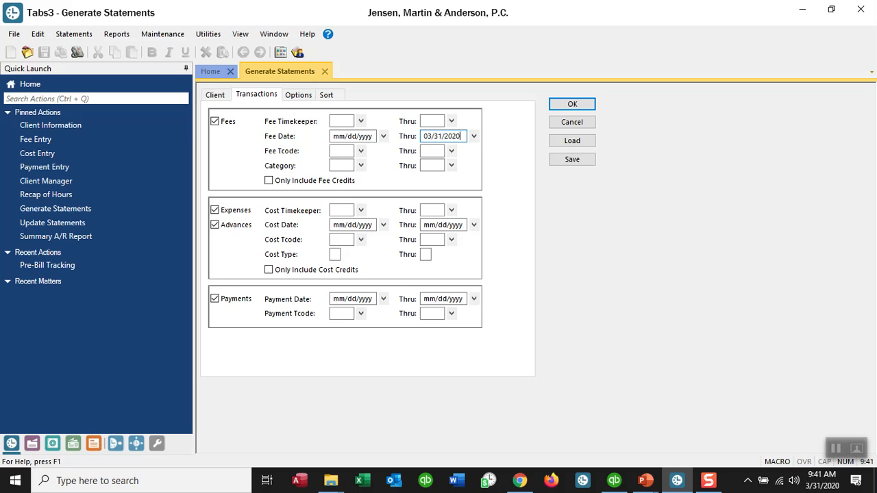
key("Tab")
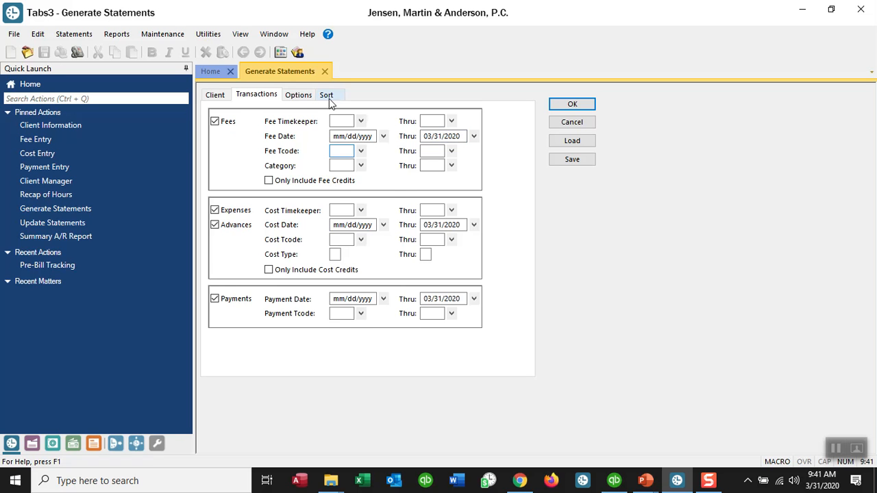
left_click(306, 98)
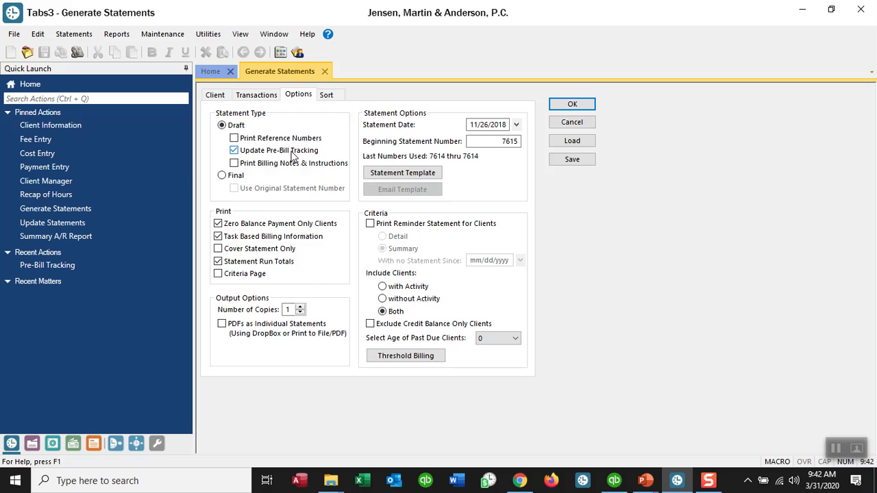
left_click(328, 95)
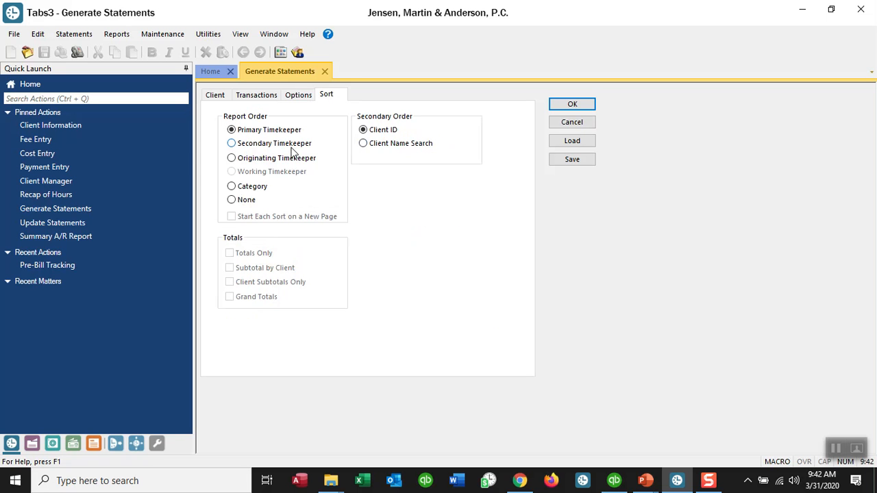
Generate the draft statements to a PDF file, replacing MLJ 03-31-2020.pdf in the Tabs3 Prebills folder
left_click(573, 105)
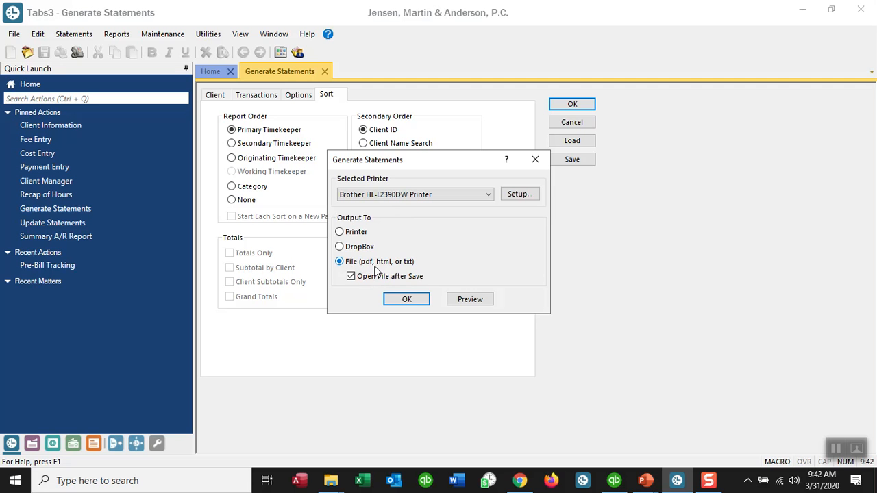
left_click(406, 301)
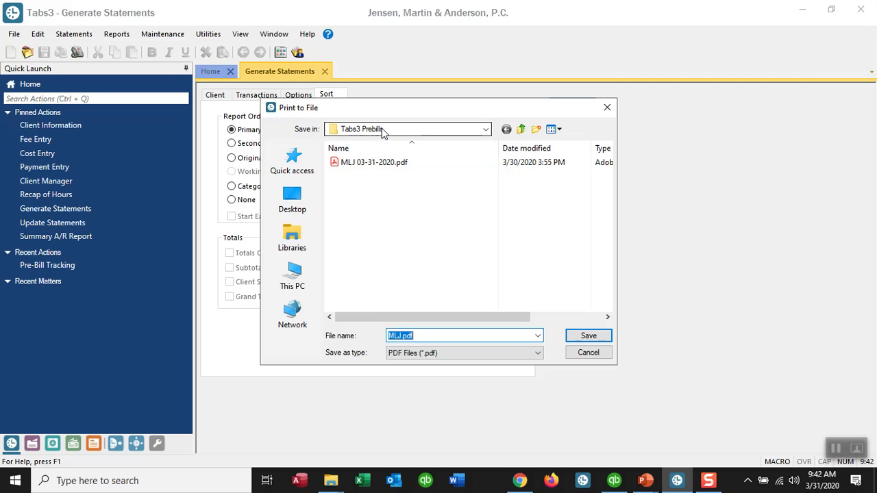
left_click(356, 168)
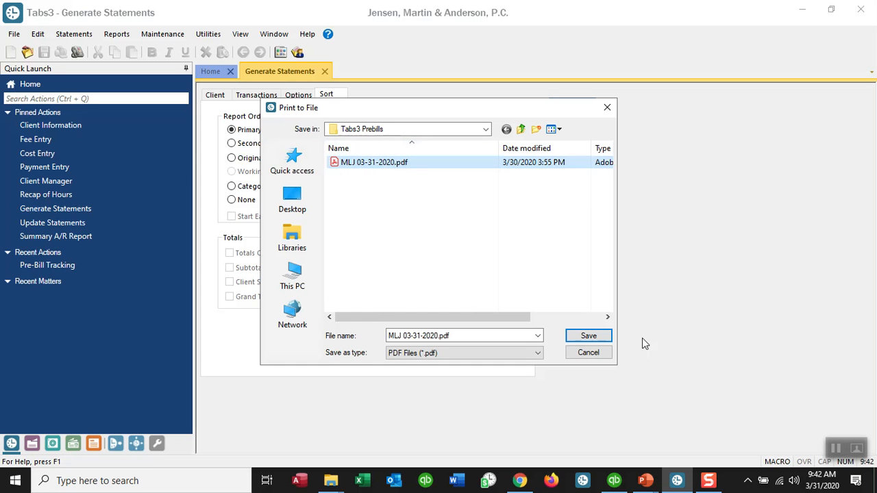
left_click(593, 337)
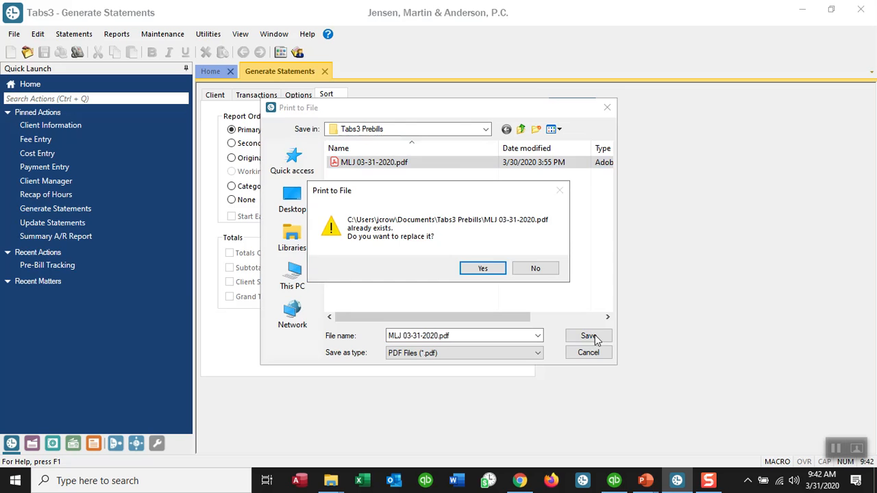
left_click(483, 271)
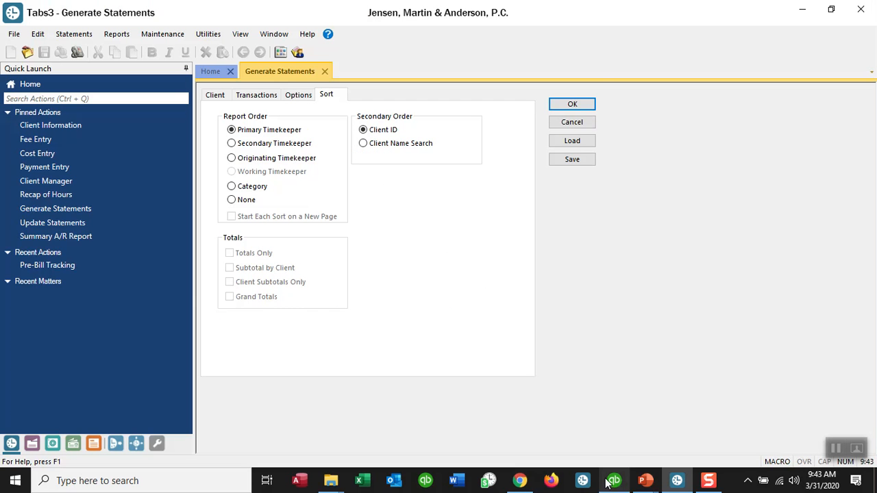
Switch to Word, convert MLJ 03-31-2020.pdf into an editable document and turn on Track Changes
left_click(462, 485)
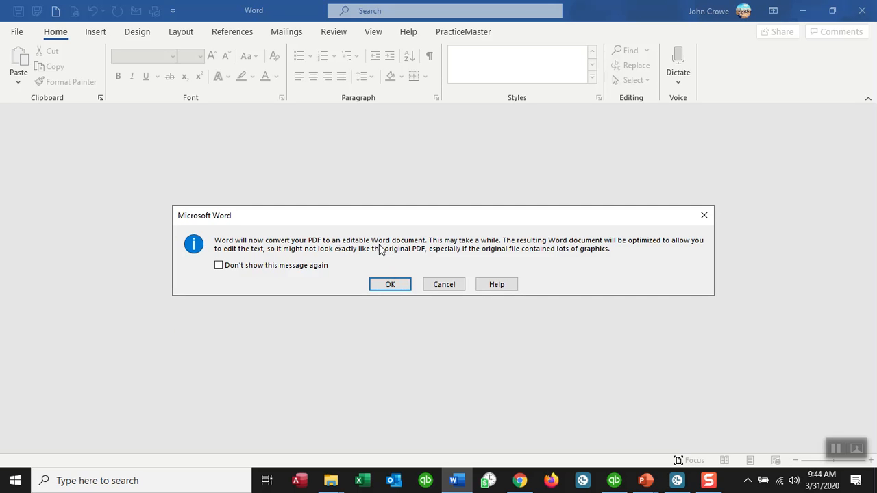
left_click(389, 286)
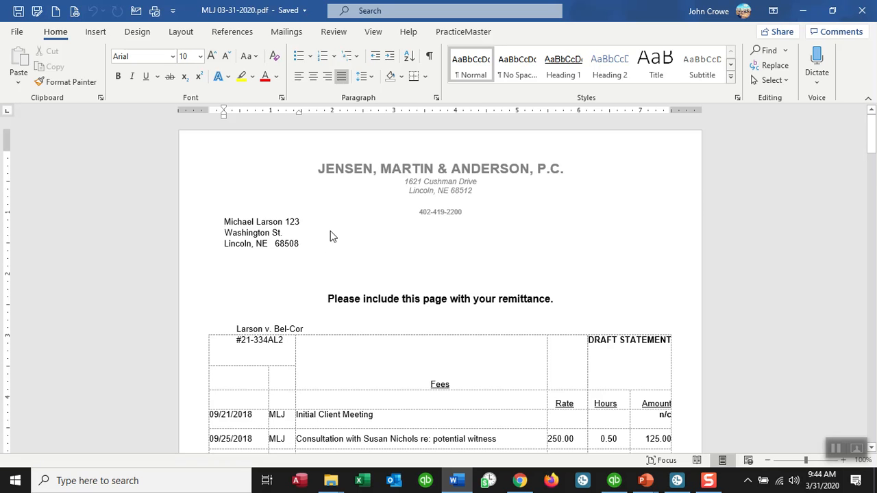
left_click(336, 32)
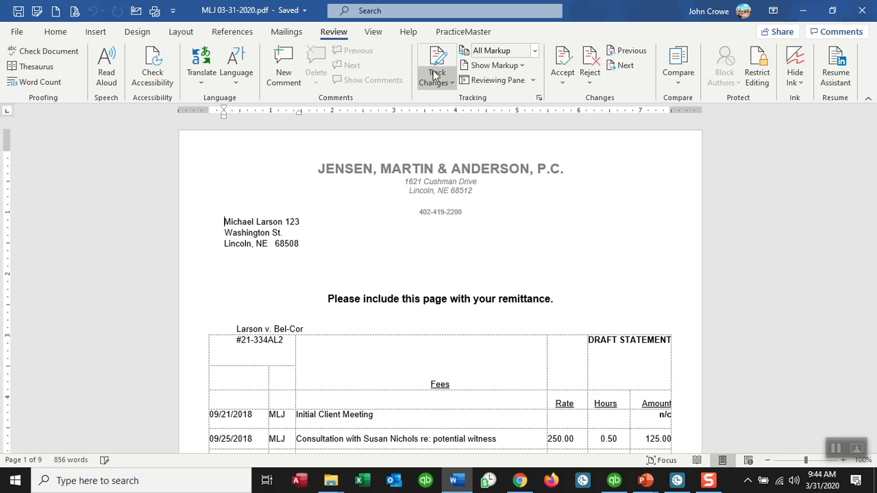
left_click(439, 63)
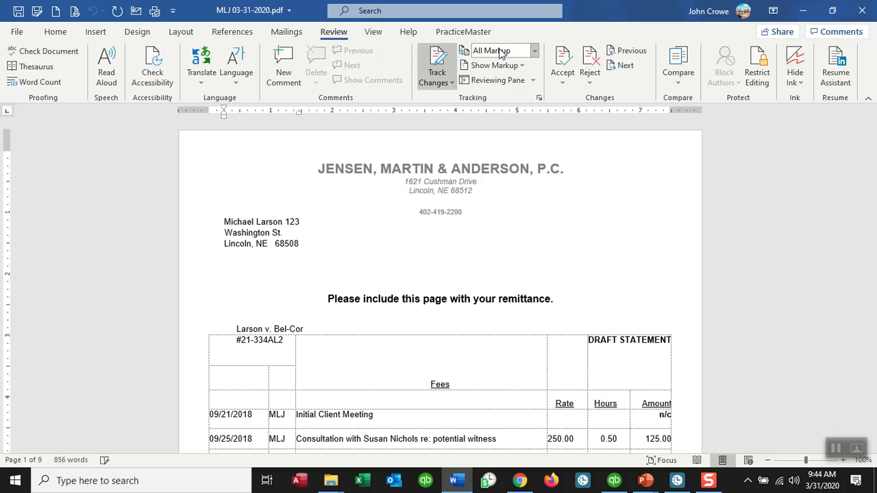
Choose the All Markup display and review which markup types and balloon options are available
left_click(534, 51)
left_click(509, 84)
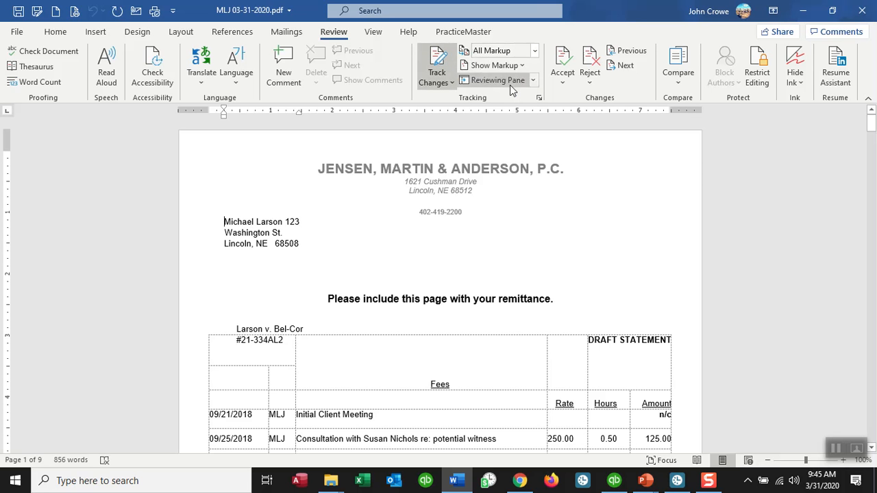
left_click(496, 67)
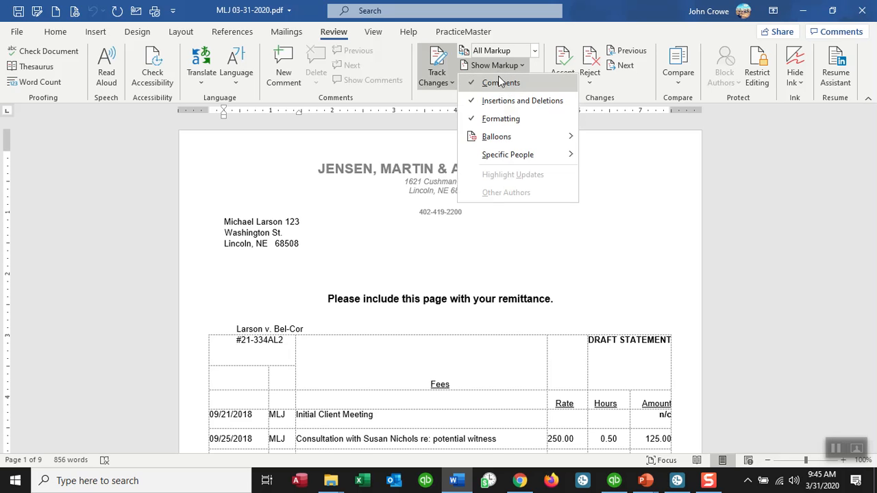
mouse_move(491, 141)
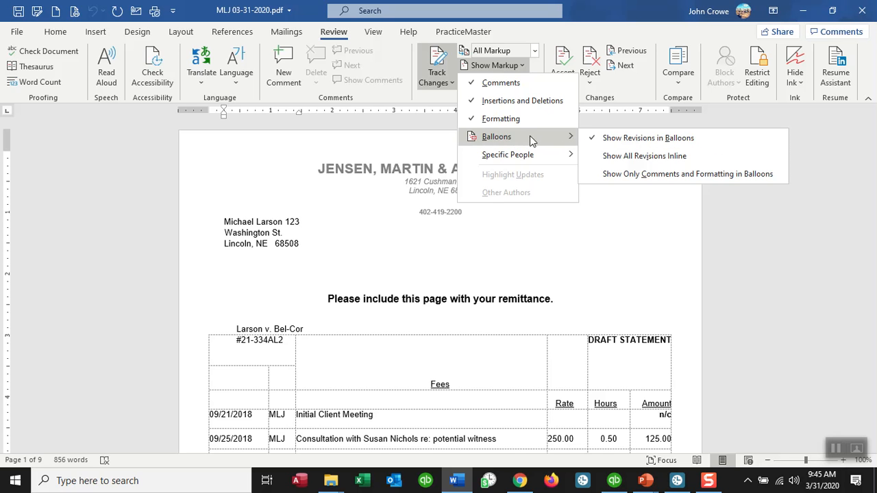
left_click(633, 218)
Replace the hours of the 09/25/2018 witness consultation entry with 1.00 as a tracked change
scroll(543, 187, "down", 1)
scroll(543, 187, "down", 4)
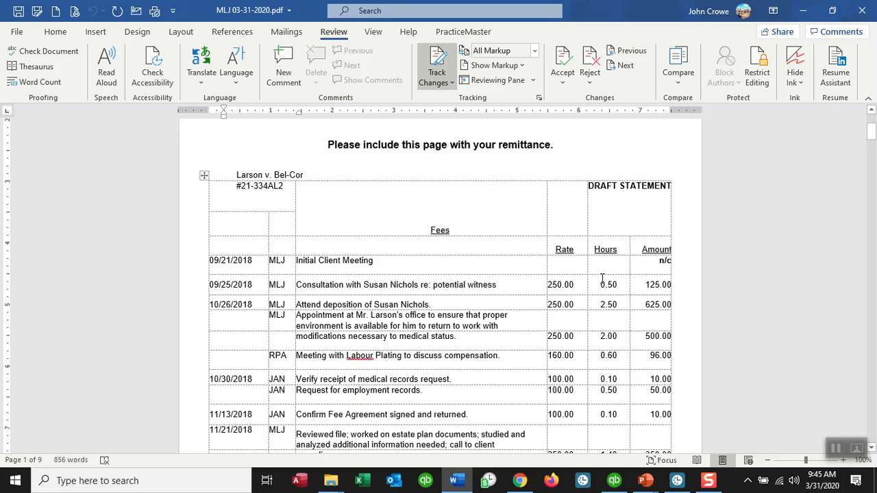
mouse_move(619, 284)
left_mouse_down()
mouse_move(596, 285)
mouse_move(616, 285)
left_mouse_up()
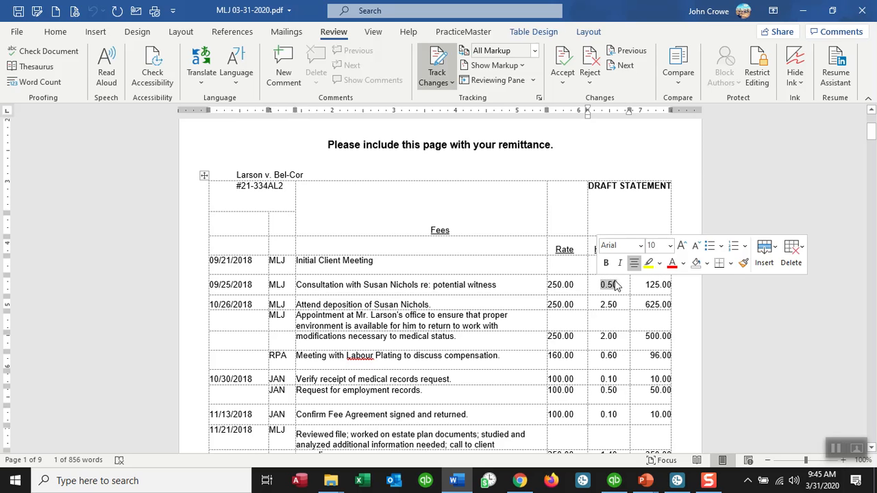
left_click(616, 284)
key("BackSpace")
key("BackSpace")
key("BackSpace")
key("BackSpace")
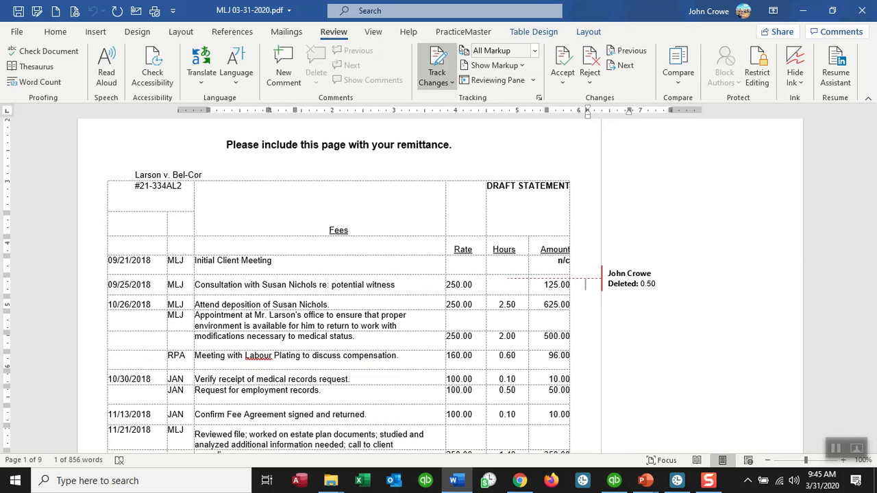
type("1.0")
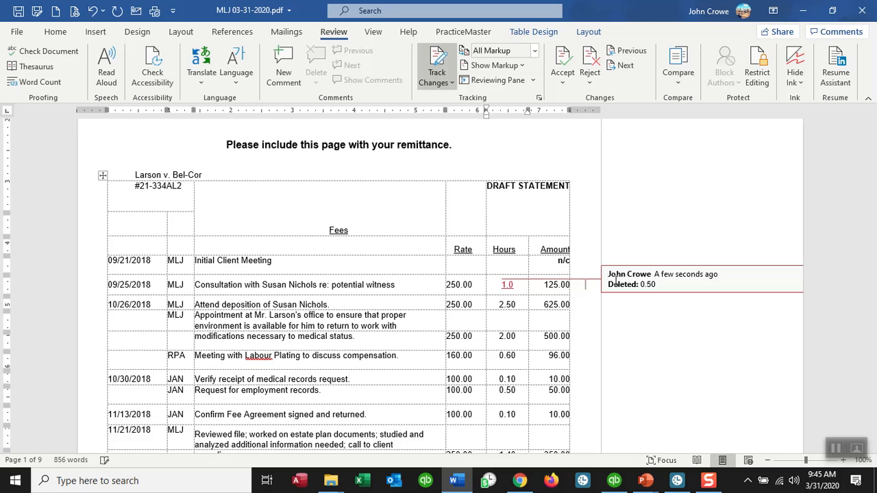
type("0")
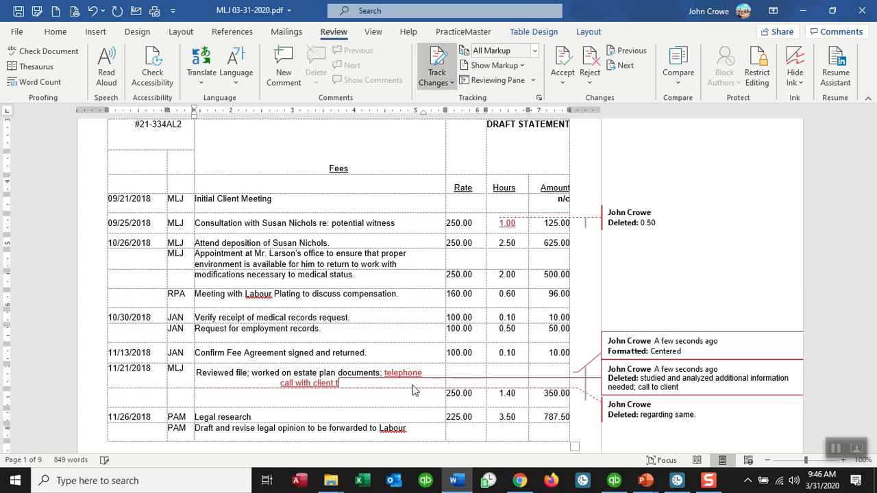
Complete the 11/21/2018 fee description by adding "to discuss" after "telephone call with client"
type("to du")
key("BackSpace")
type("i")
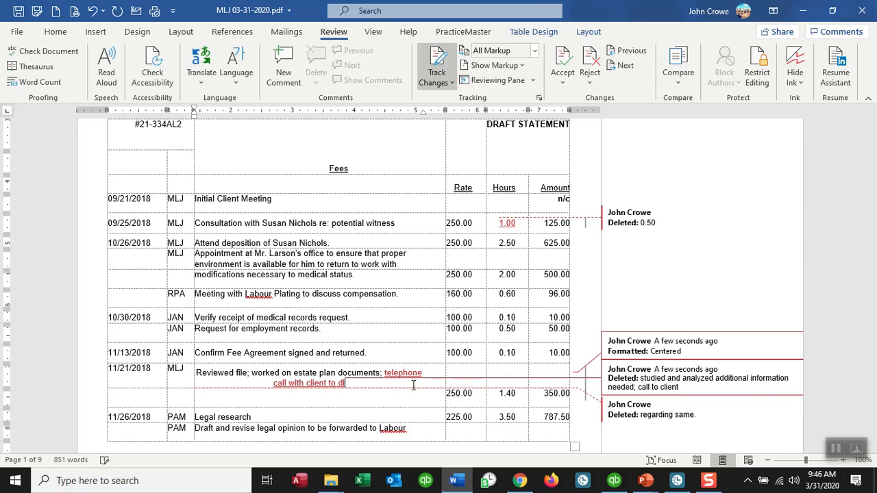
type("scuss")
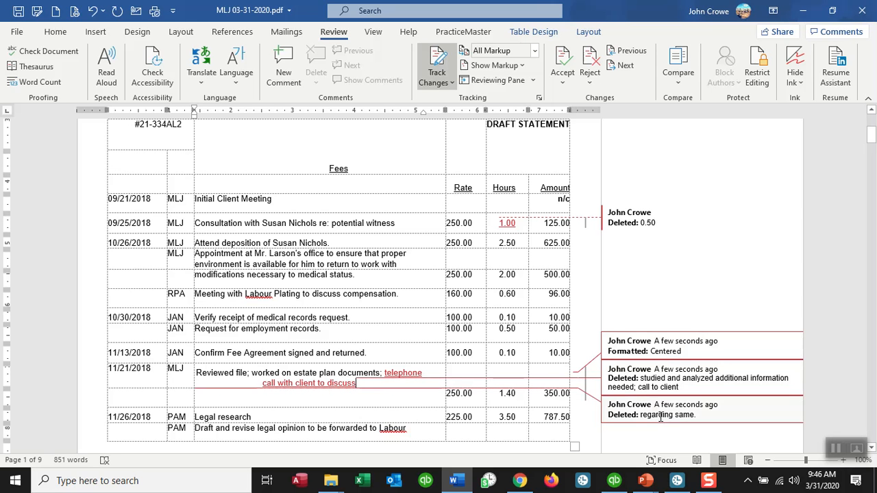
Set the hours of the 11/21/2018 fee entry to 1.50
left_click_drag(498, 390, 522, 390)
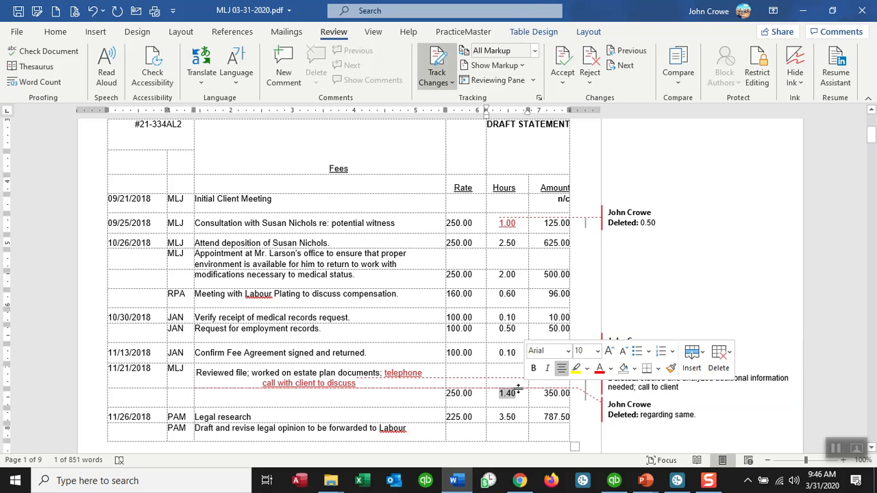
type("1.5")
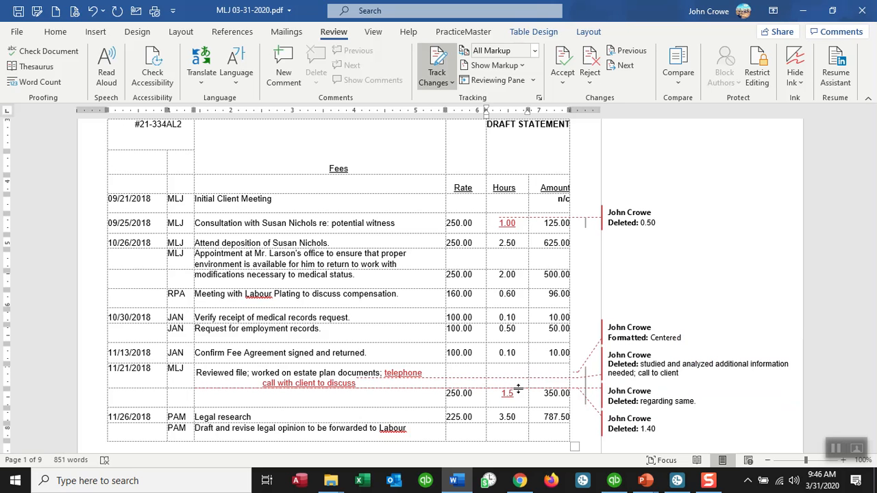
type("0")
Save the edited statement as a Word document (*.docx) named MLJ 03-31-2020 in the Tabs3 Prebills folder
left_click(17, 33)
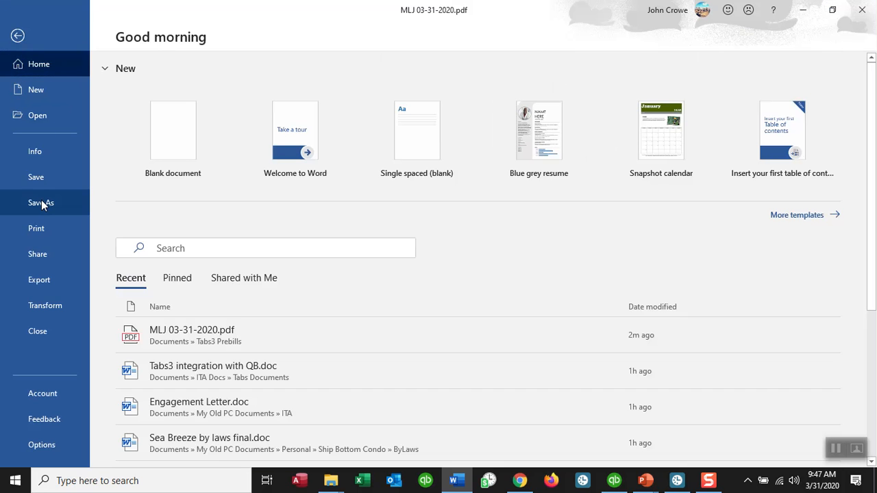
left_click(41, 203)
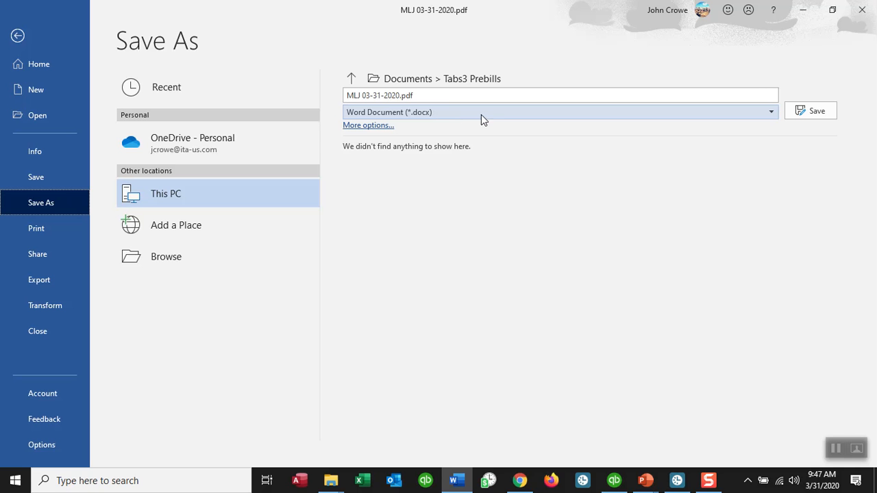
left_click(415, 96)
left_click(414, 96)
left_click_drag(414, 96, 402, 96)
key("BackSpace")
key("BackSpace")
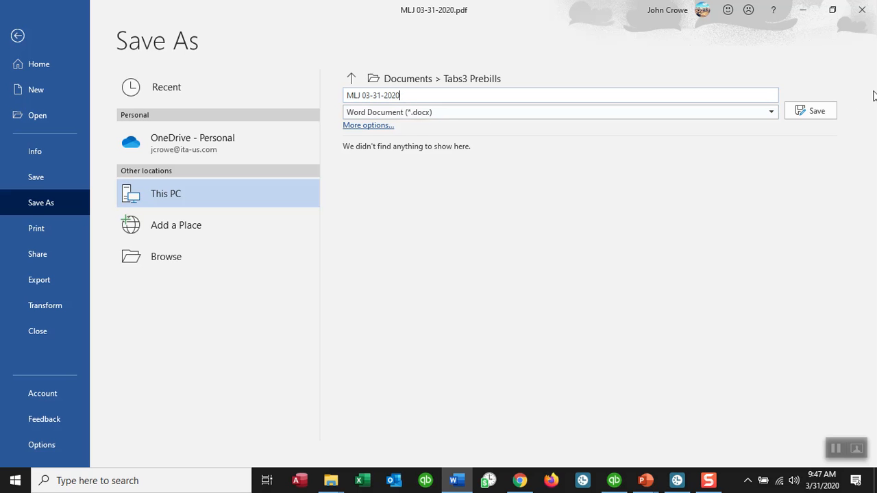
left_click(811, 113)
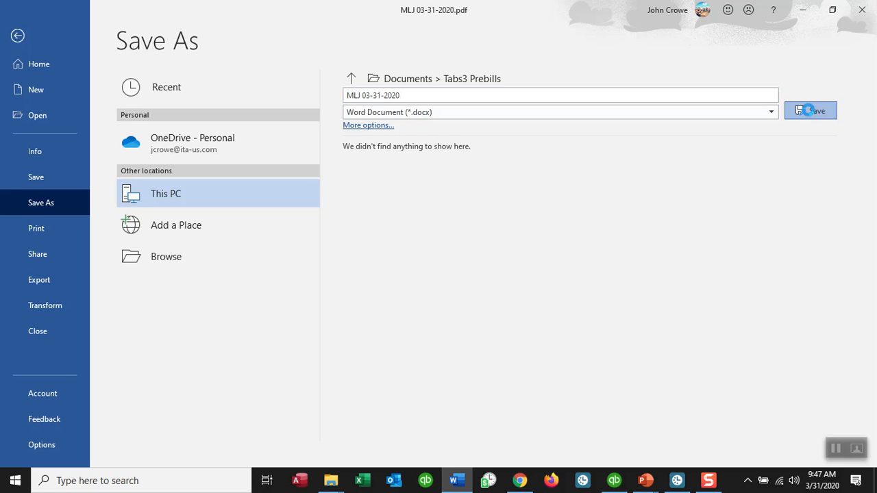